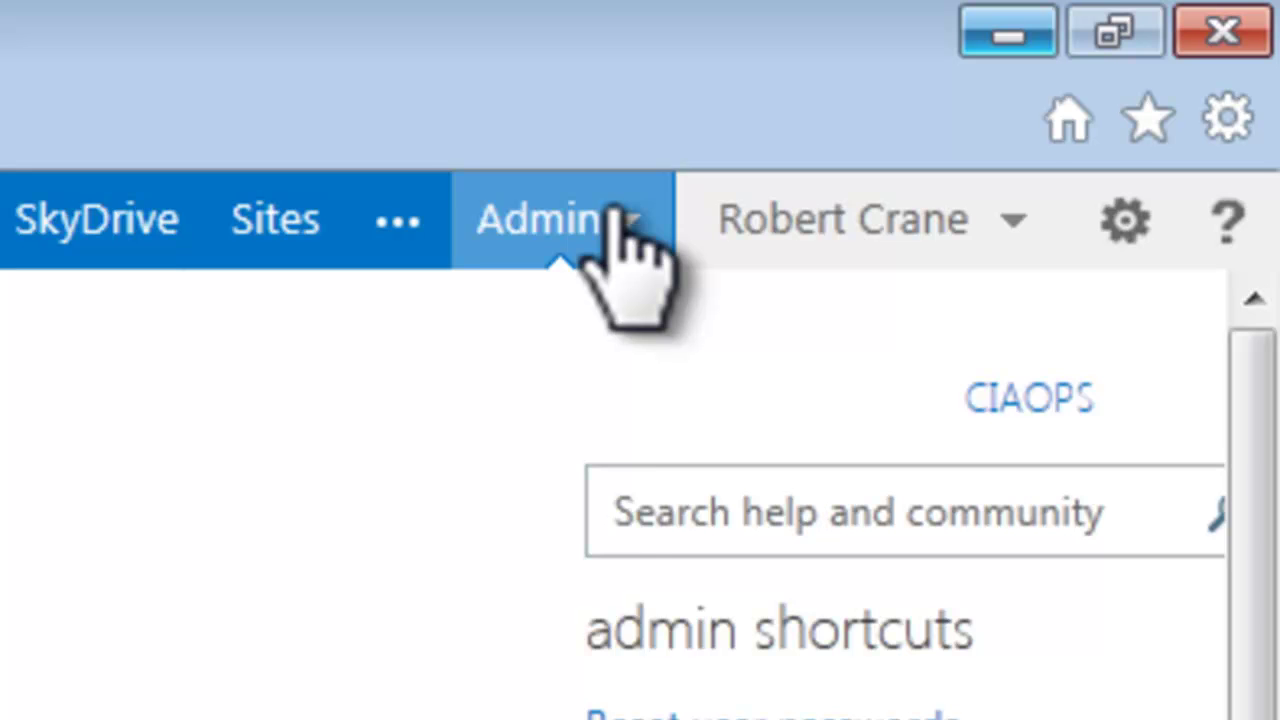
Go from the Admin menu to the SharePoint admin center's site collections list
left_click(612, 212)
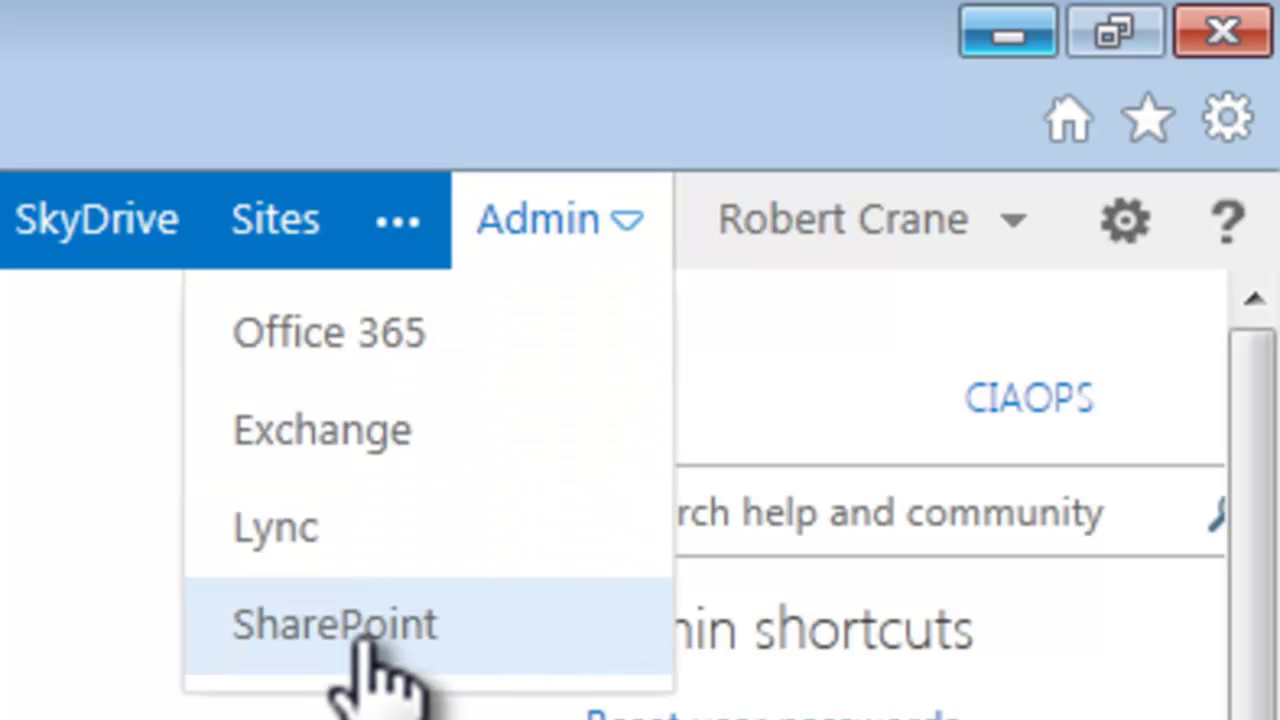
left_click(362, 638)
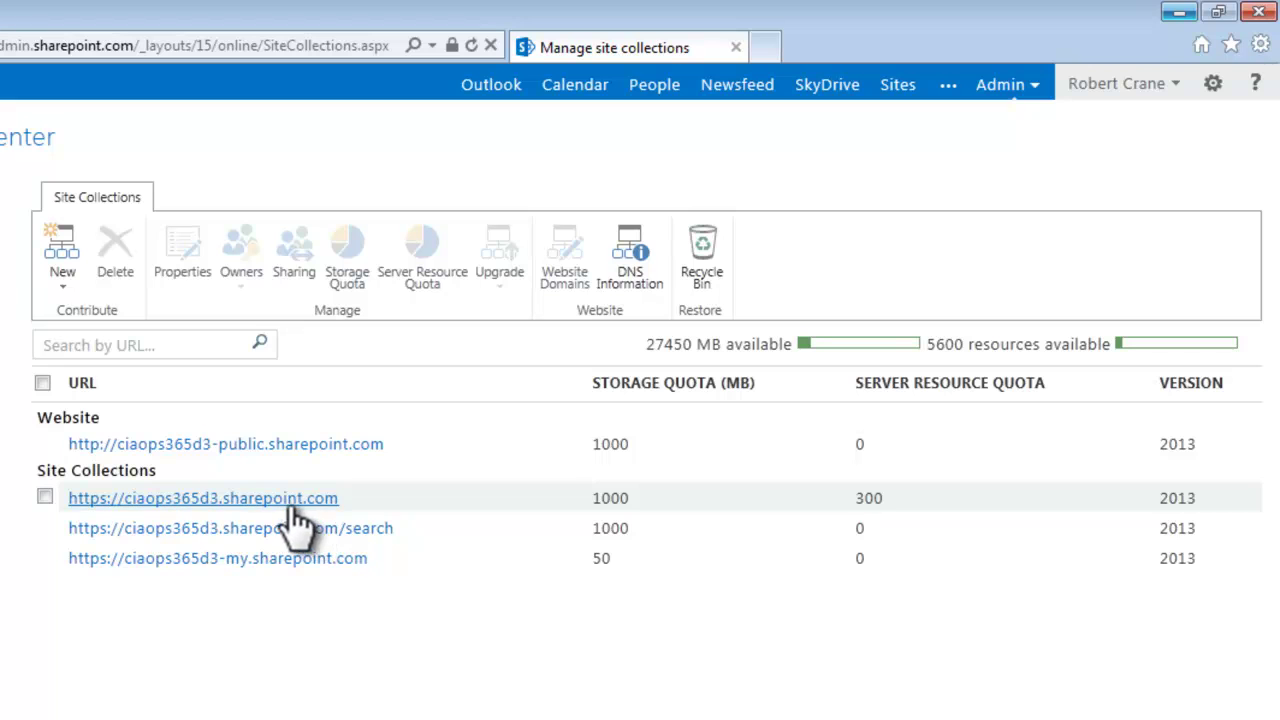
Change the ciaops365d3 root site collection's storage quota from 1000 MB to 2000 MB and save
left_click(45, 497)
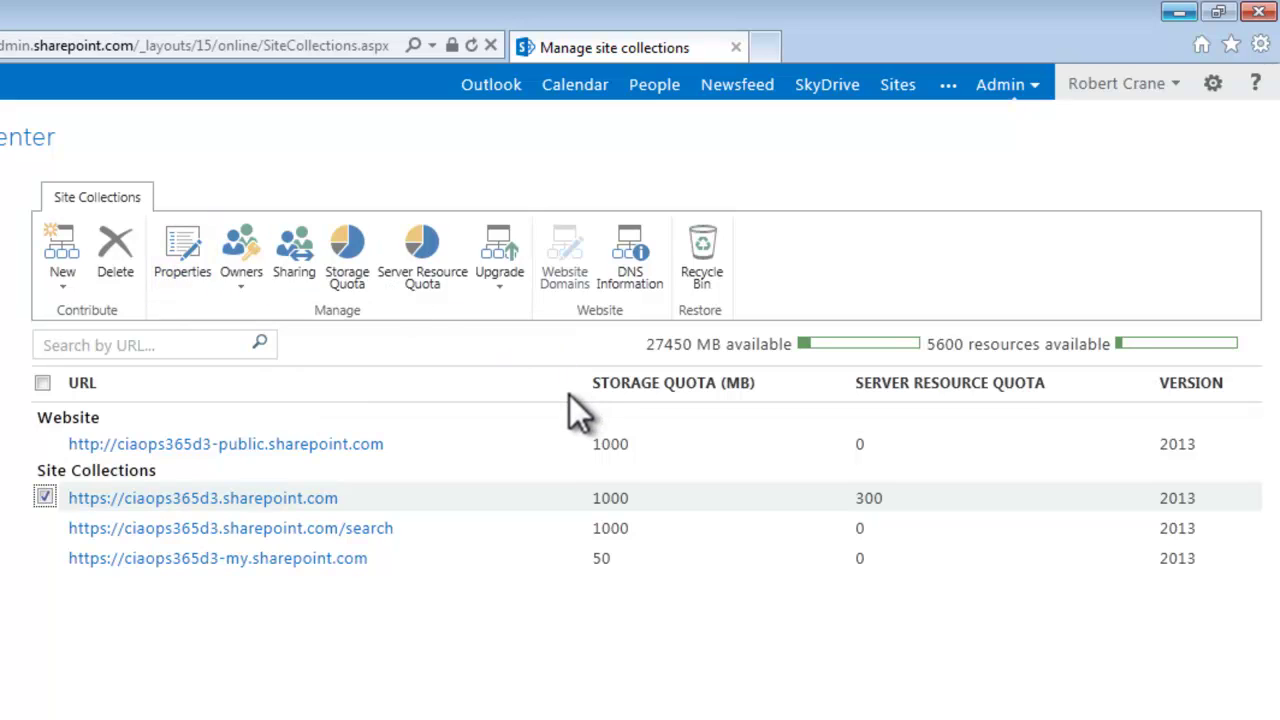
left_click(347, 256)
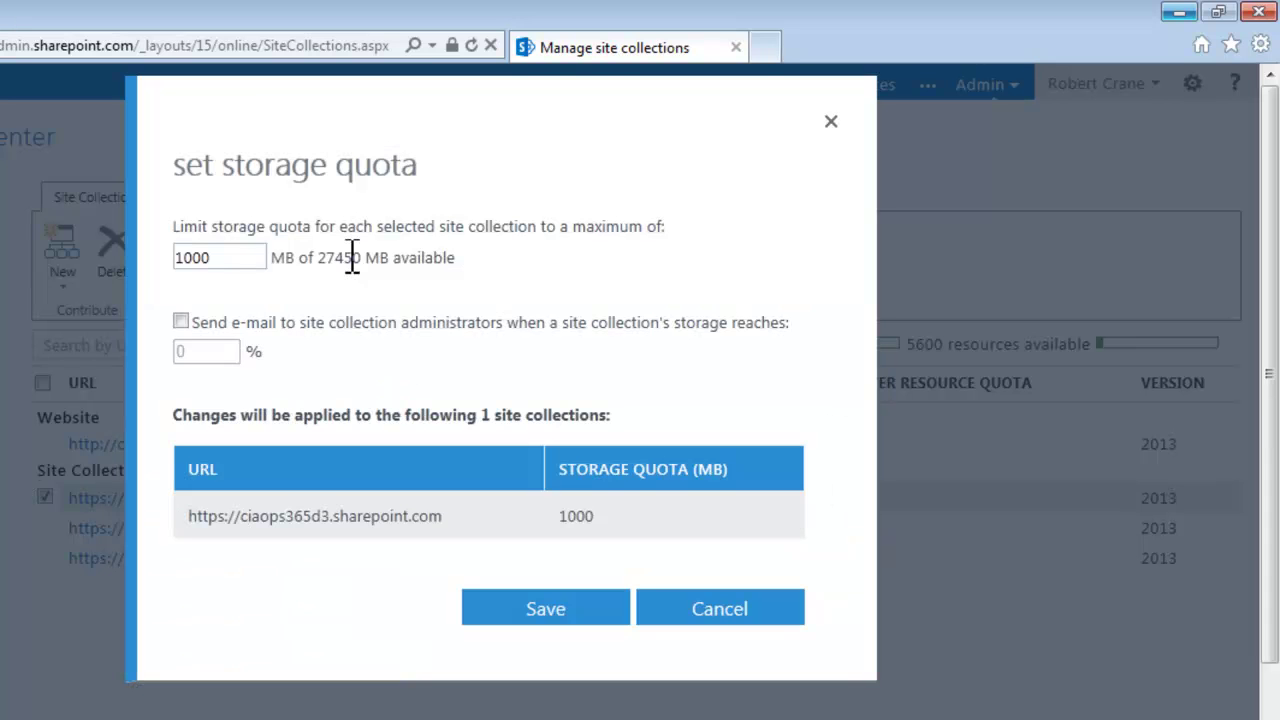
left_click(252, 262)
key("BackSpace")
key("BackSpace")
key("BackSpace")
key("BackSpace")
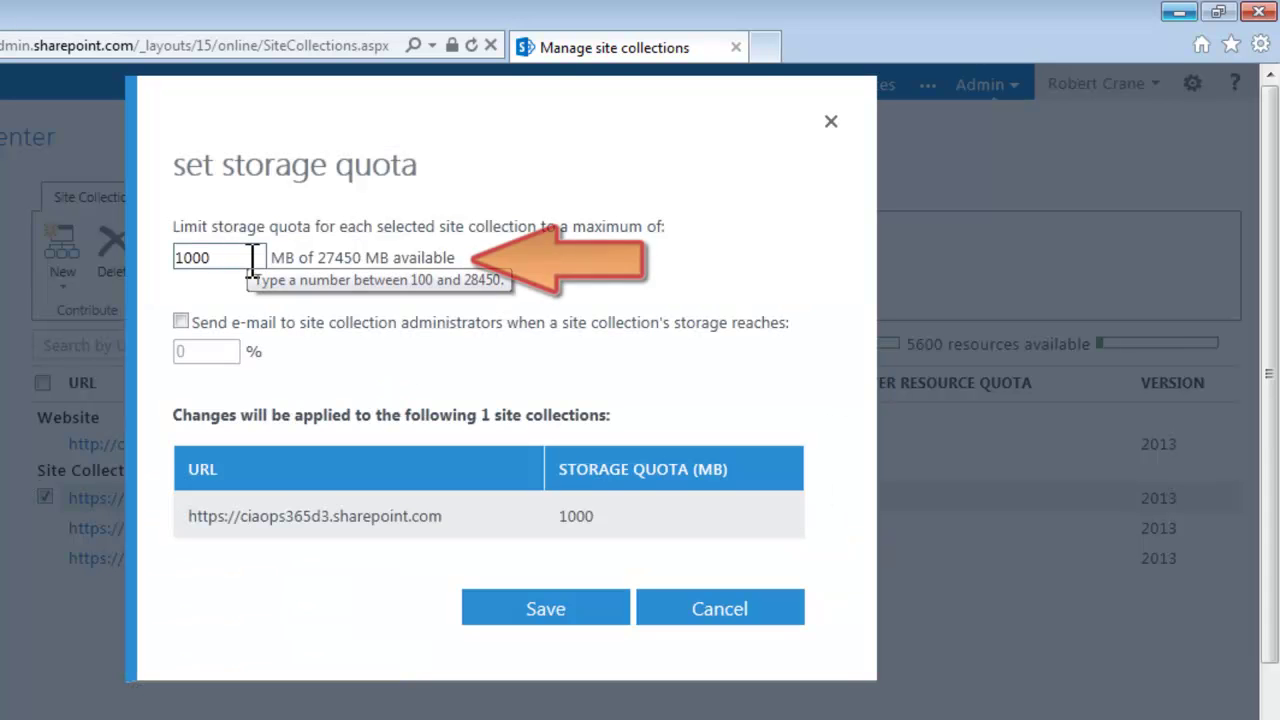
type("2000")
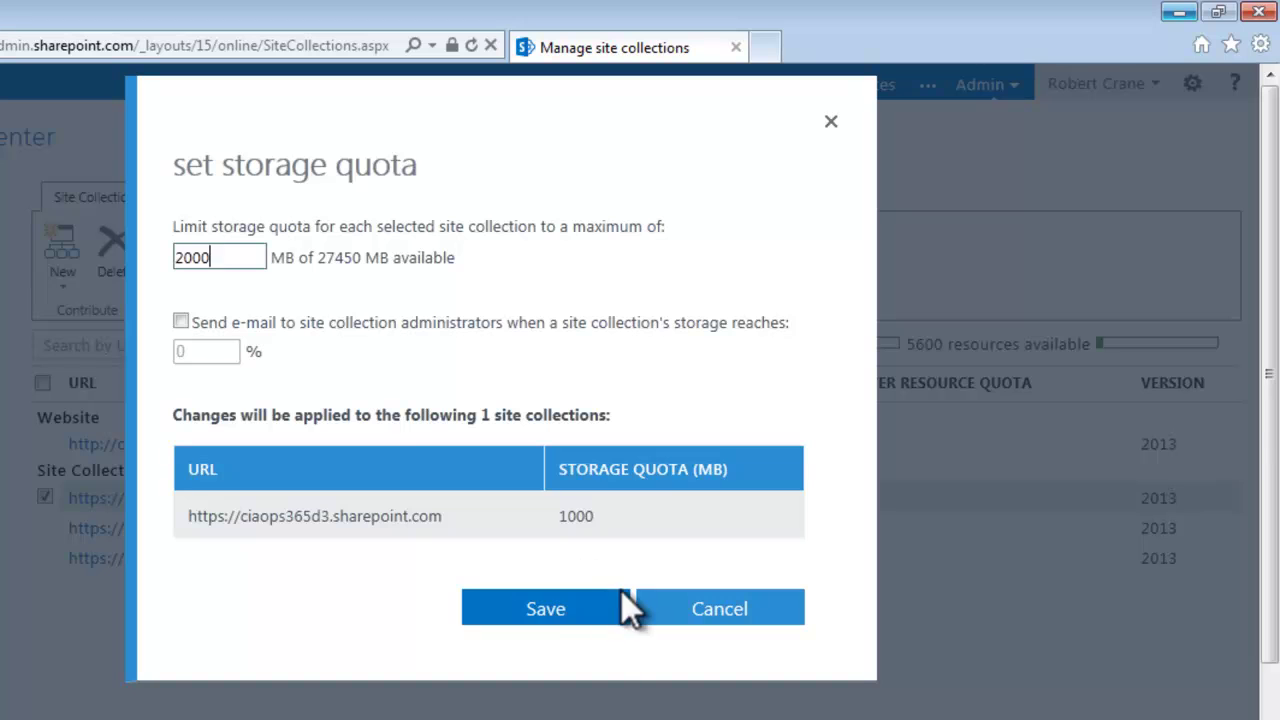
left_click(568, 611)
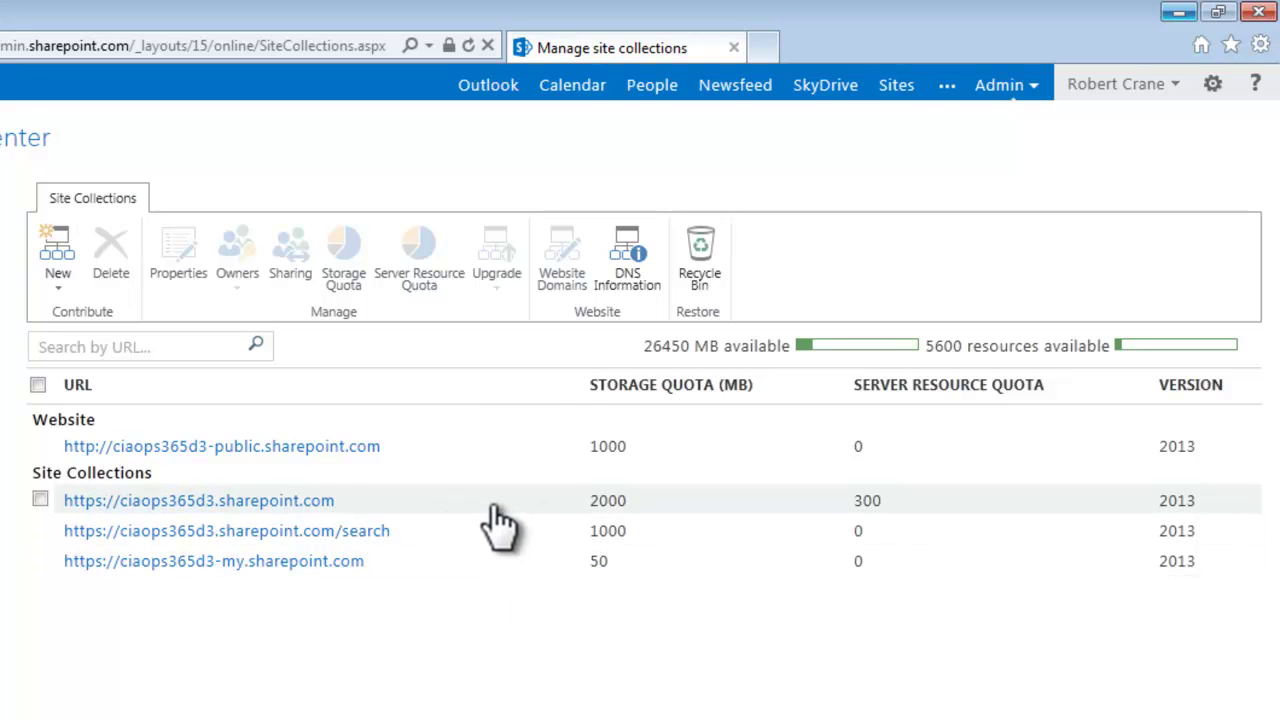
left_click(40, 499)
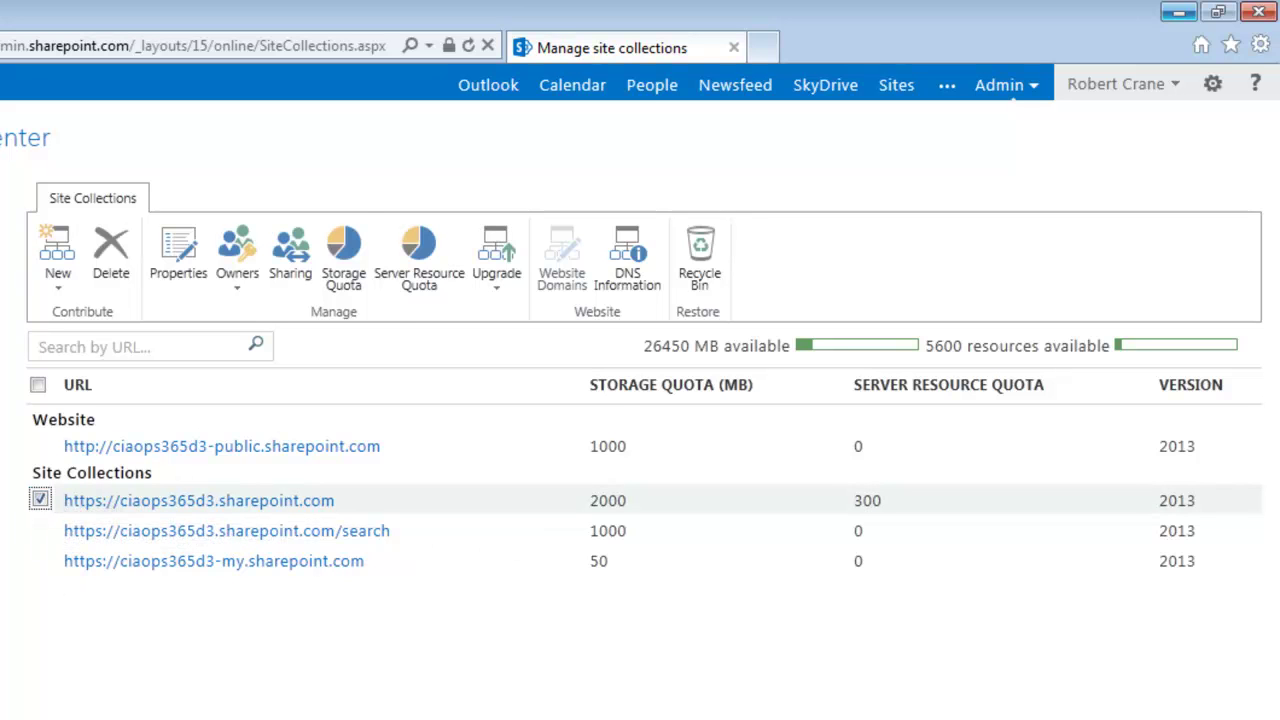
left_click(343, 265)
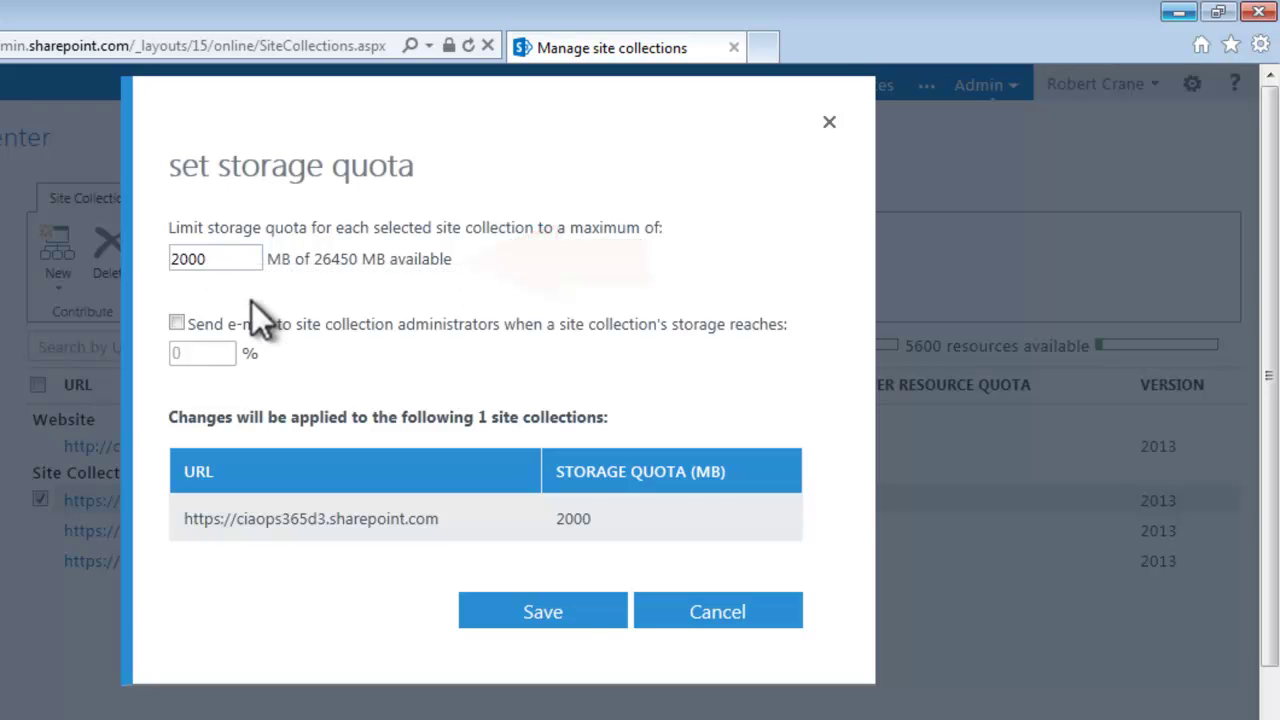
left_click(713, 612)
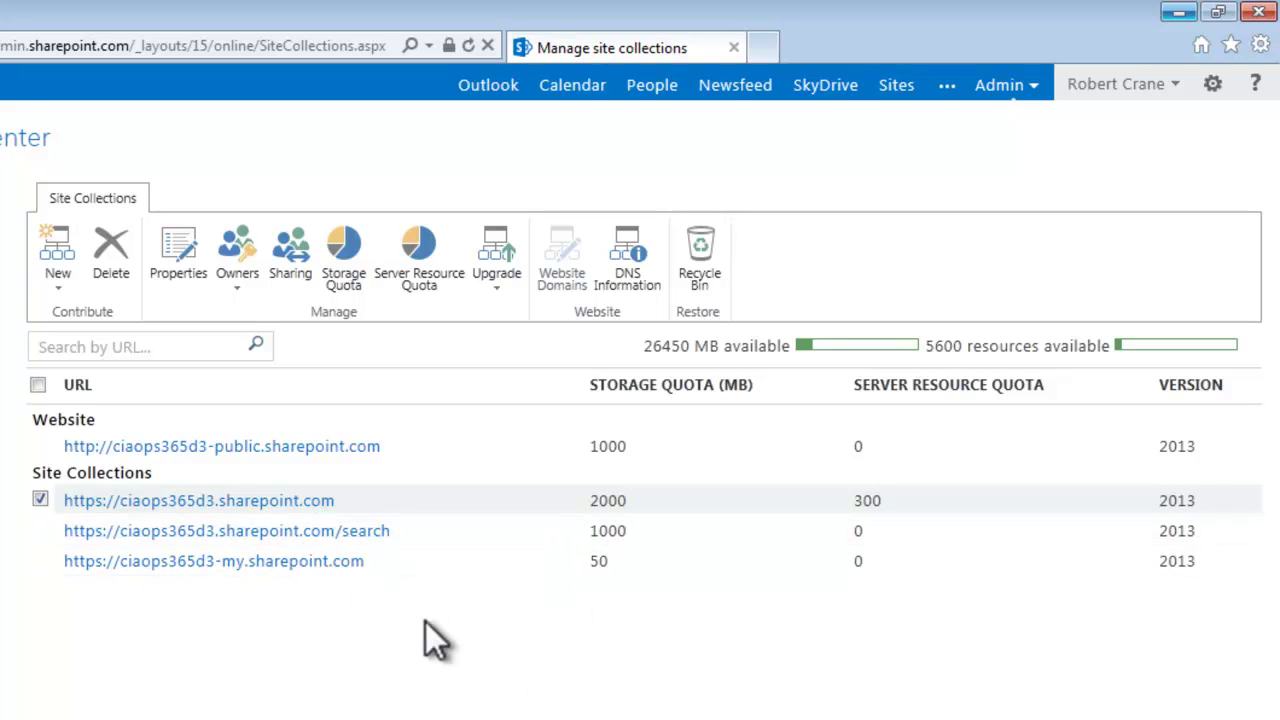
left_click(300, 501)
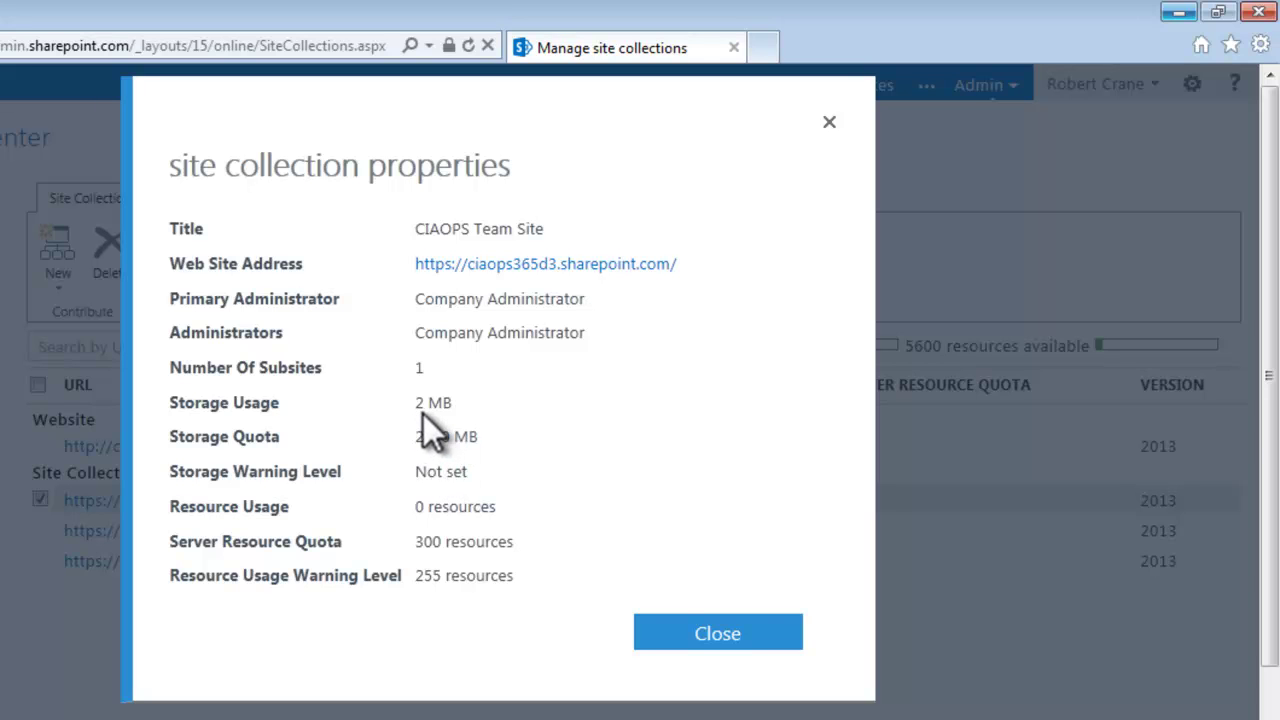
Close the properties, then edit the root collection's storage quota from 2000 to 1000 MB
left_click(734, 636)
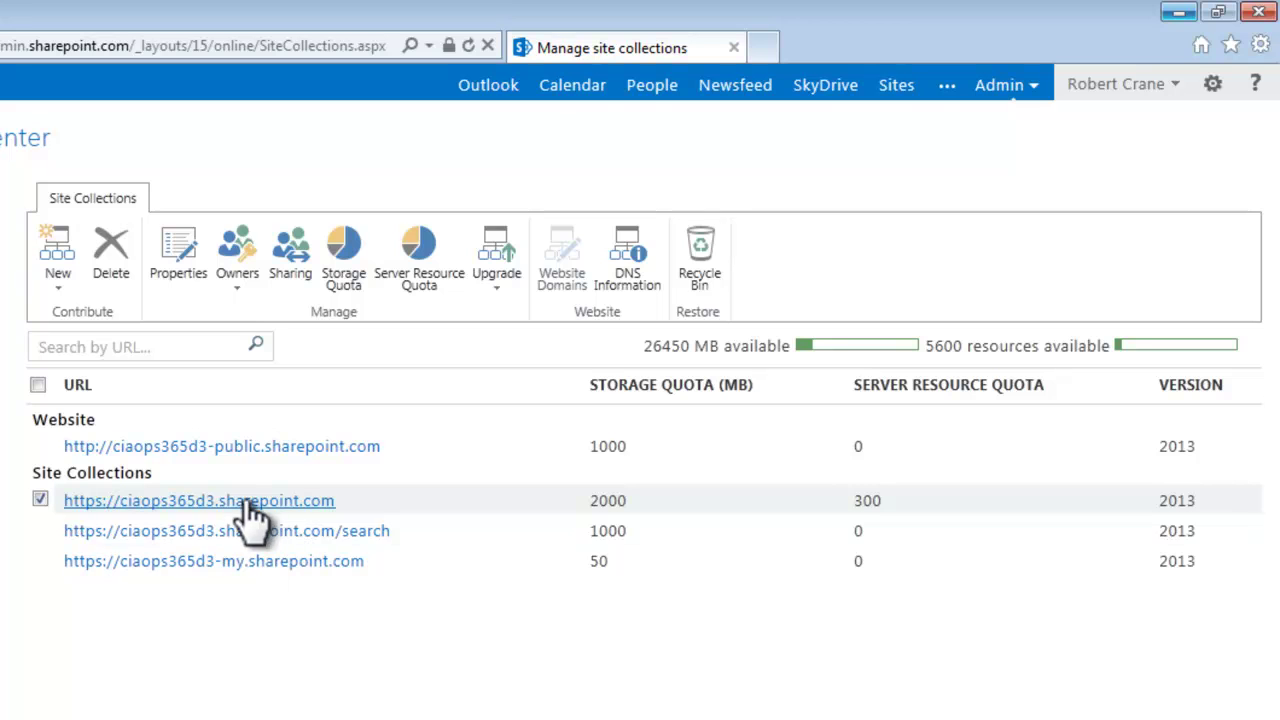
left_click(343, 275)
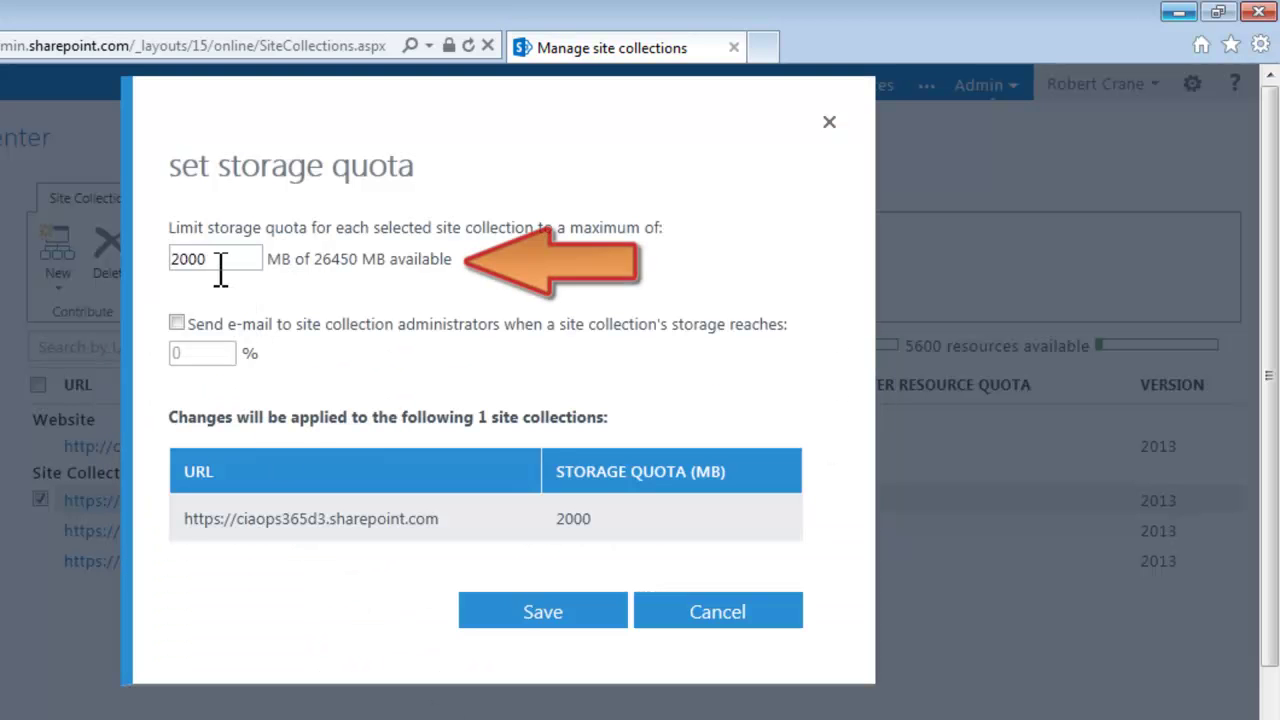
left_click(221, 262)
key("Left")
key("Left")
key("Left")
key("Left")
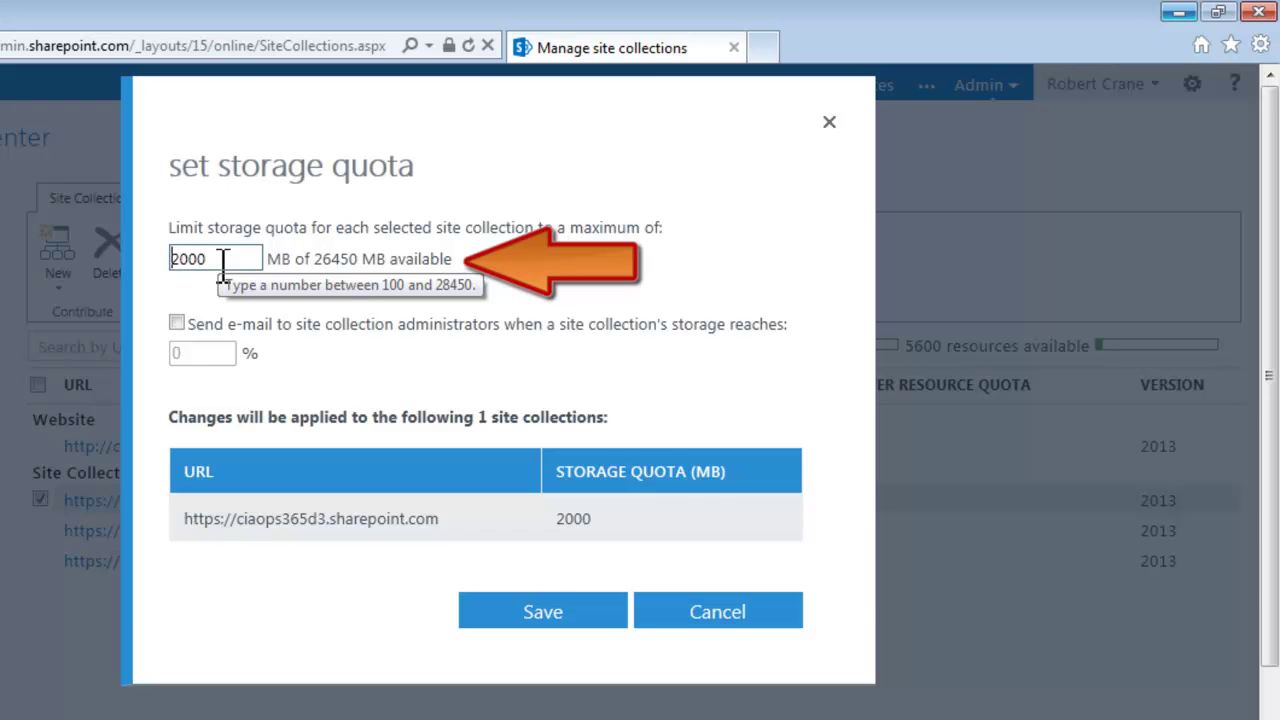
key("Delete")
type("1")
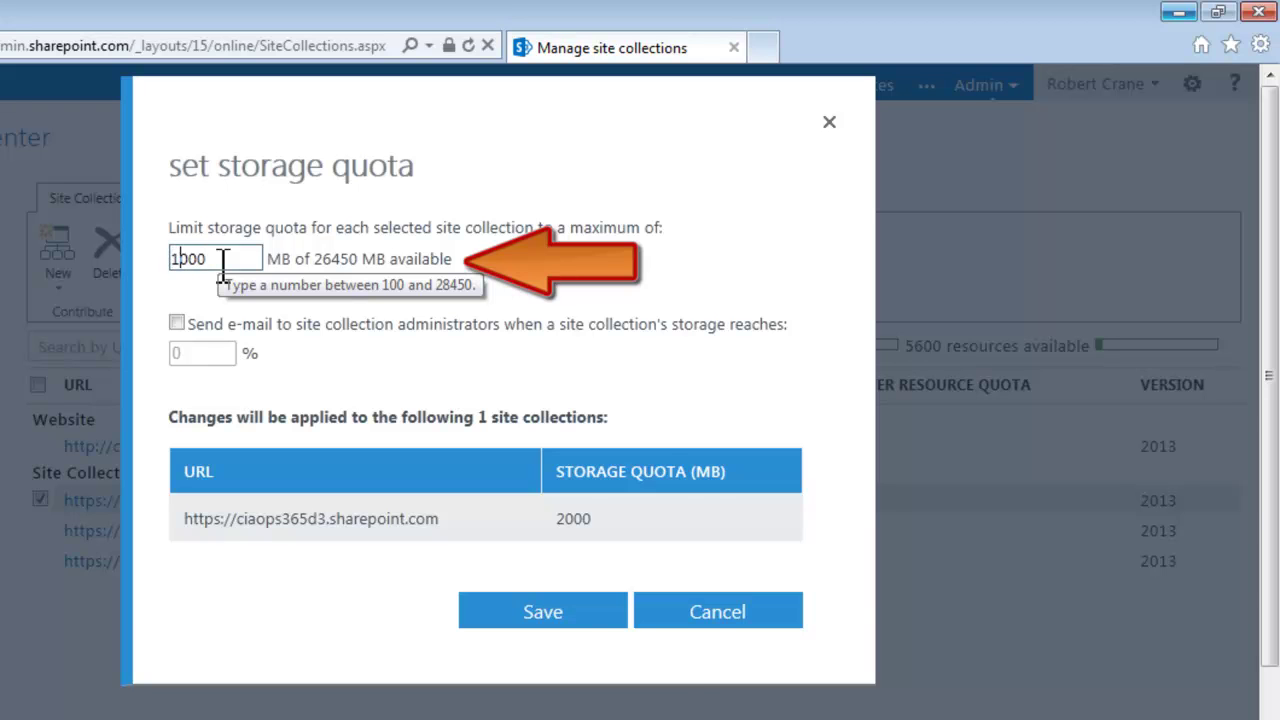
Save the 1000 MB quota so the root collection shows 27450 MB available
left_click(544, 609)
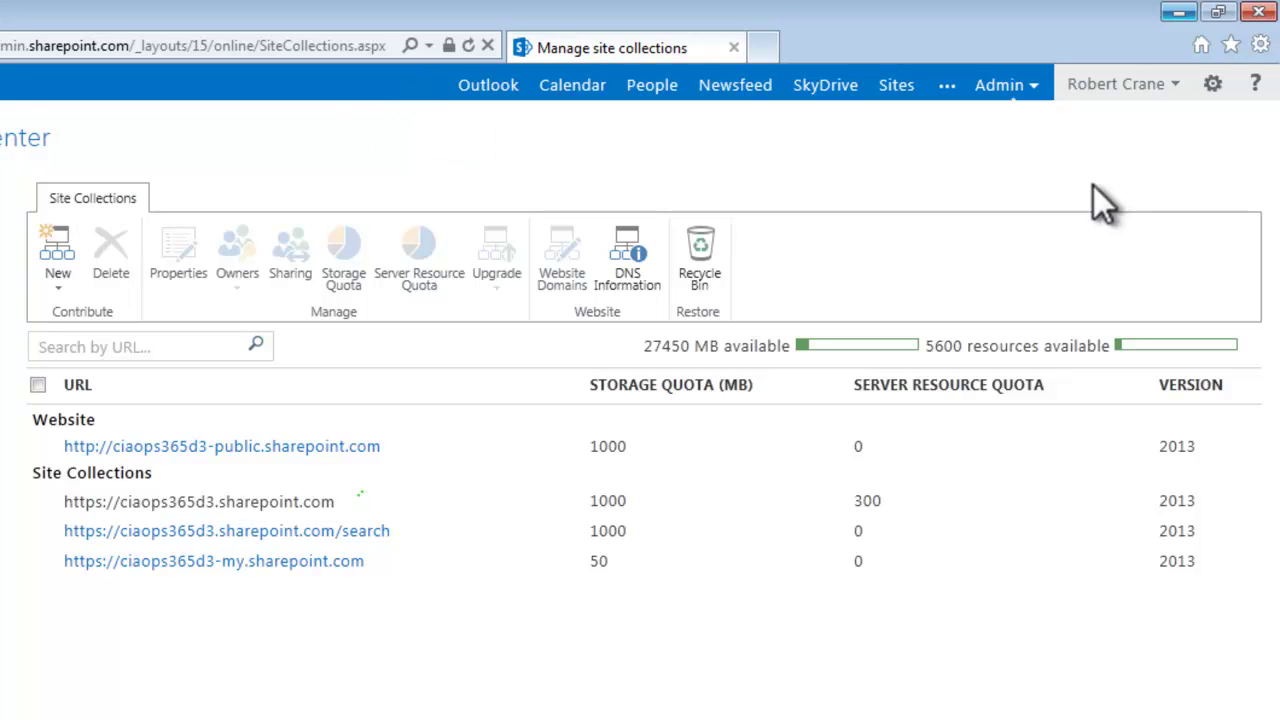
Check the root collection's 1000 MB quota without changes, then open its site collection properties
left_click(1035, 88)
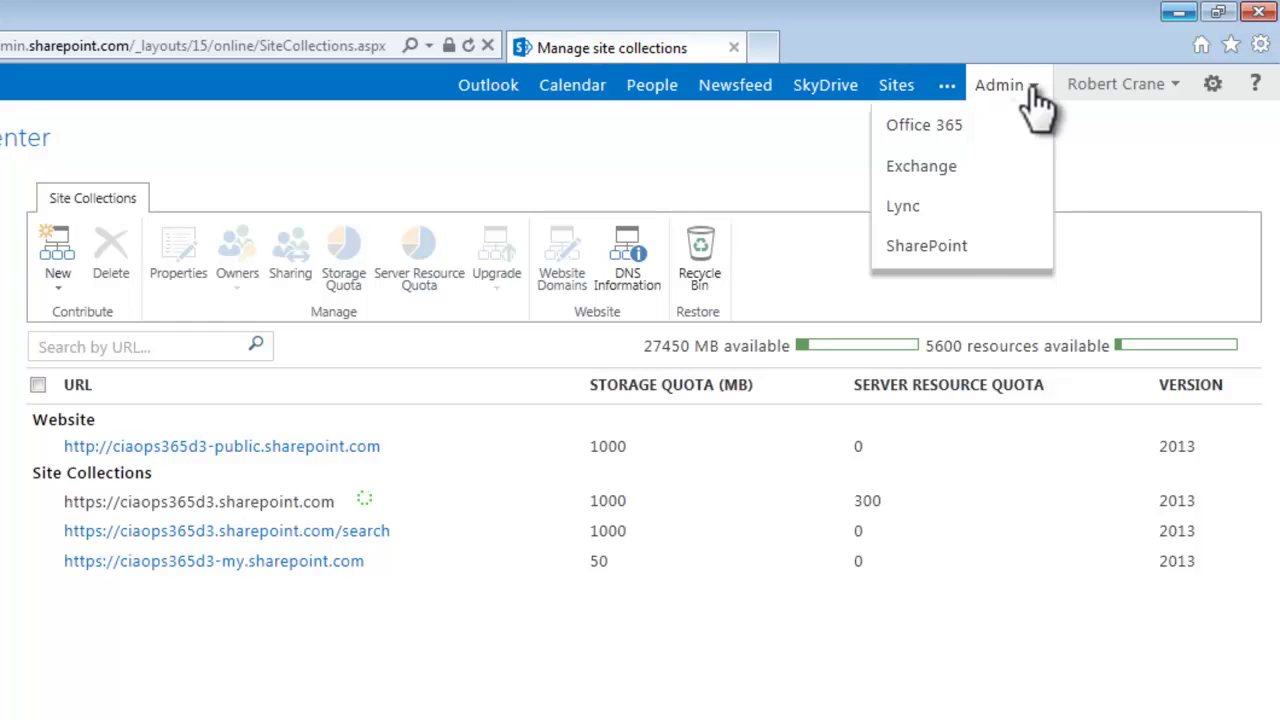
left_click(742, 158)
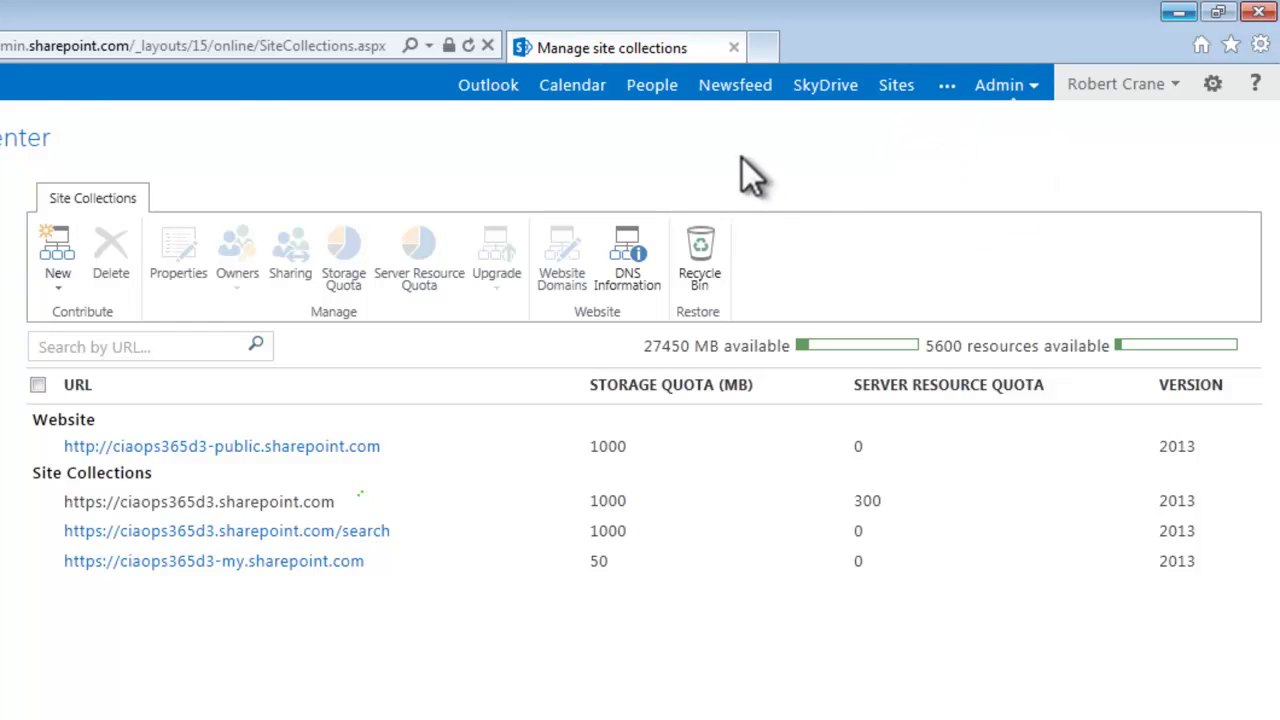
left_click(39, 499)
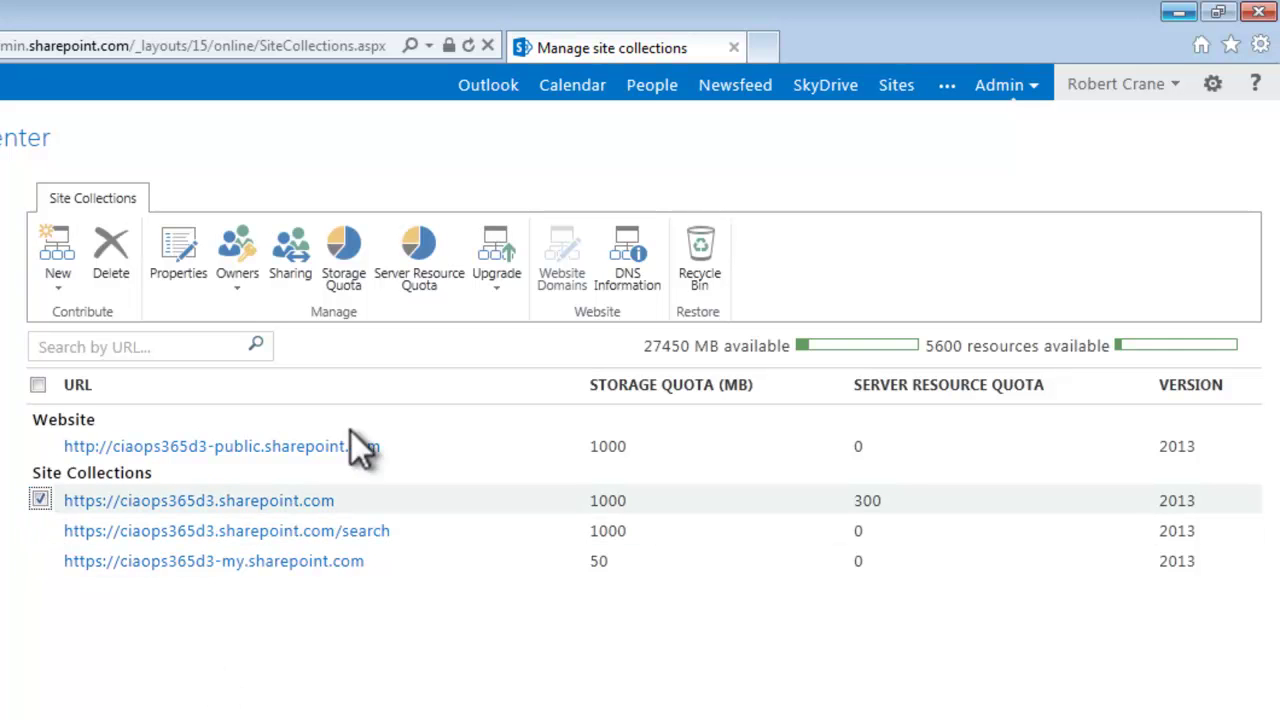
left_click(349, 273)
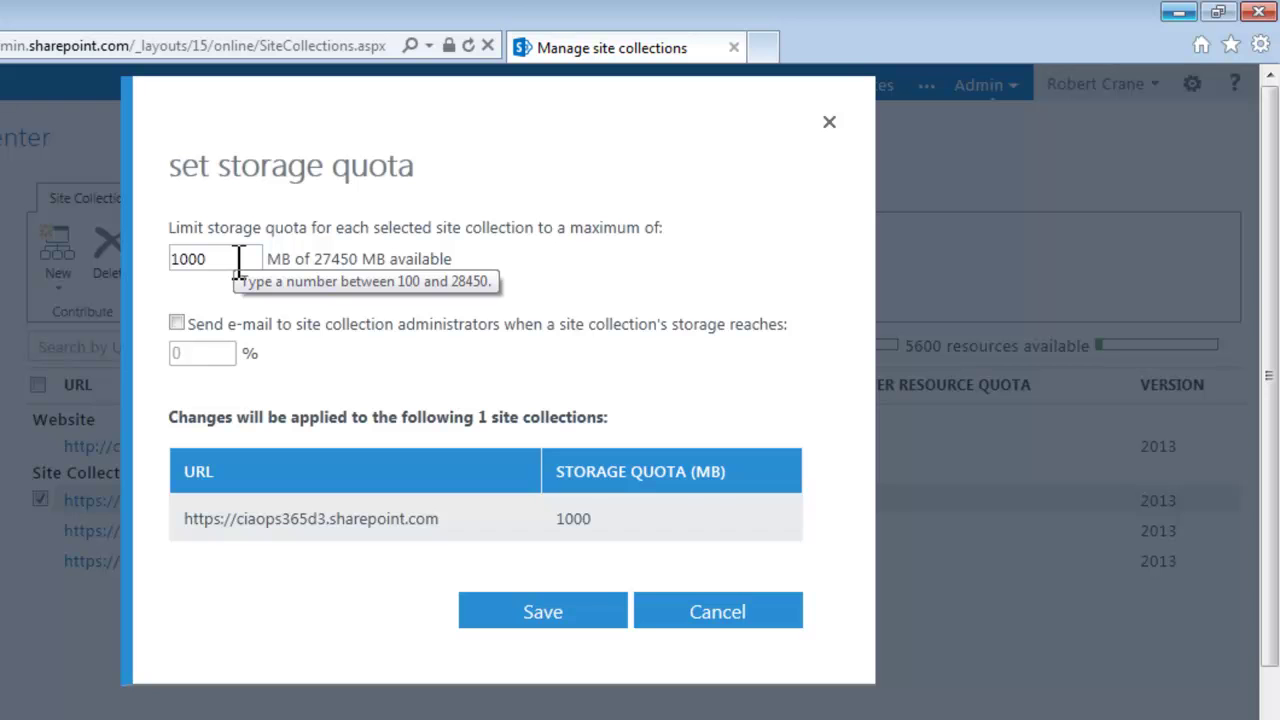
left_click(746, 613)
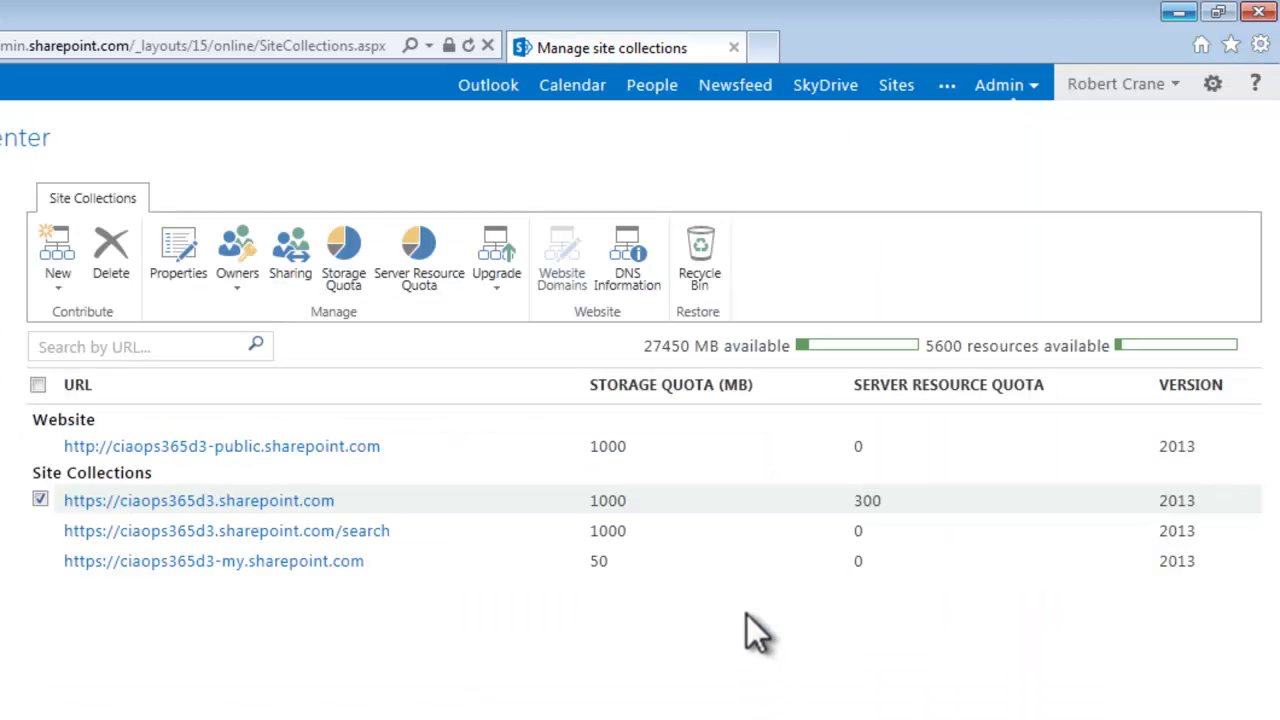
left_click(272, 504)
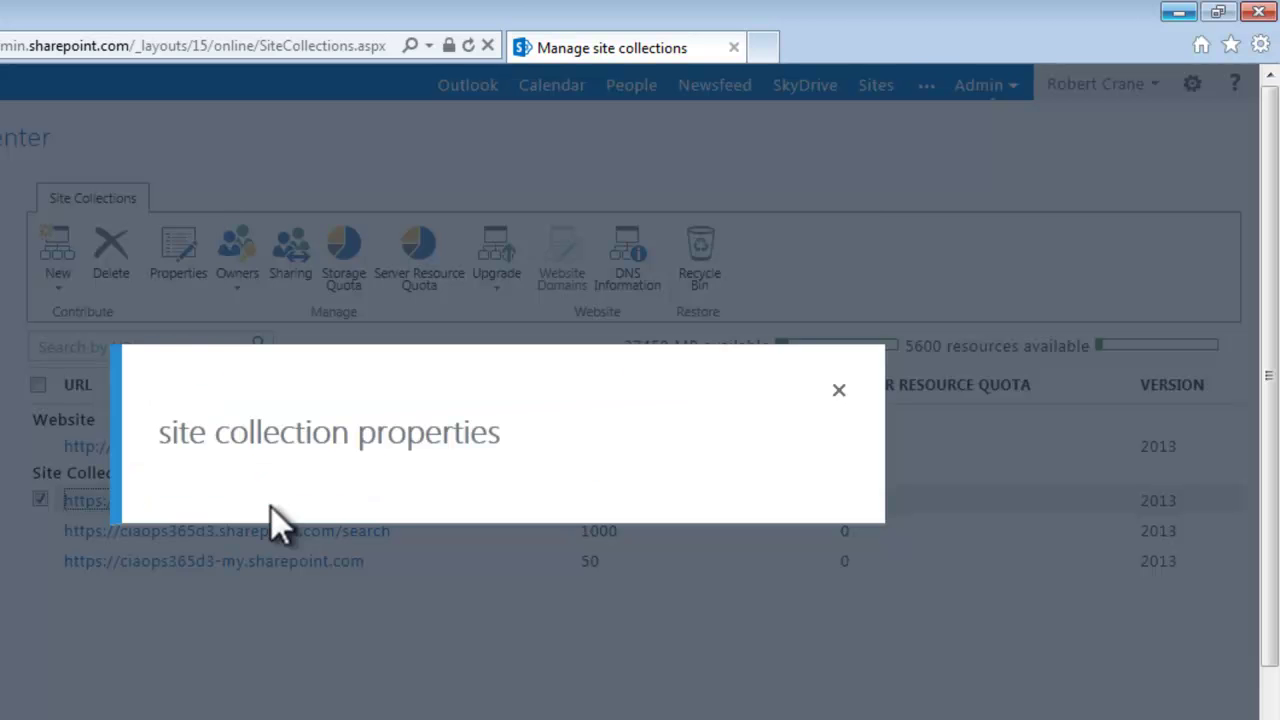